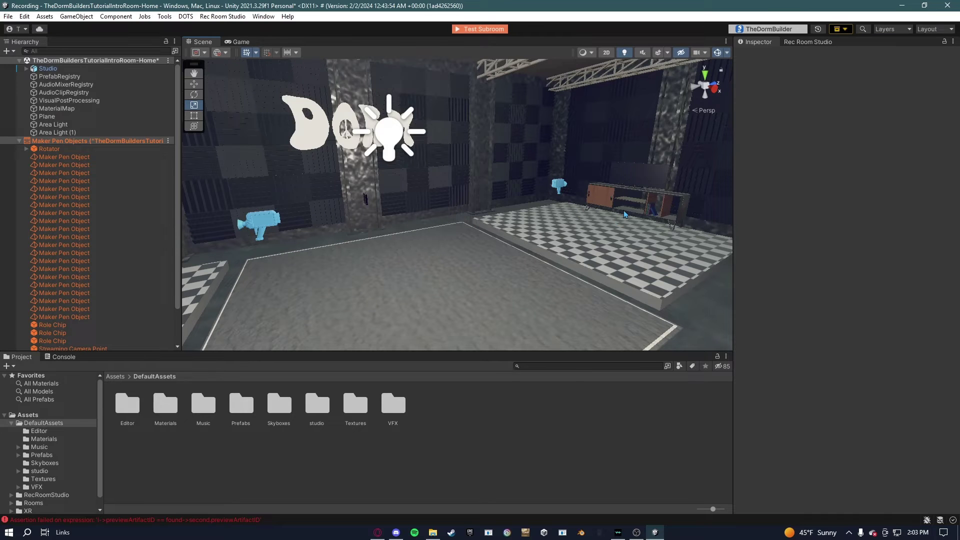
Step: Add a 3D cube to the scene and move it over the central grey floor, at about X -2.7, Z 0.45
left_click(8, 51)
mouse_move(38, 97)
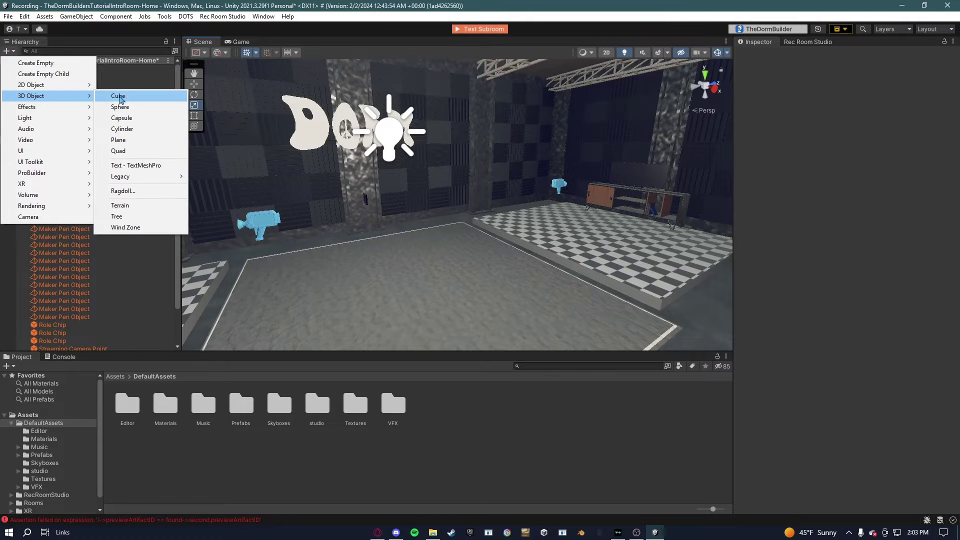
left_click(118, 95)
key("f")
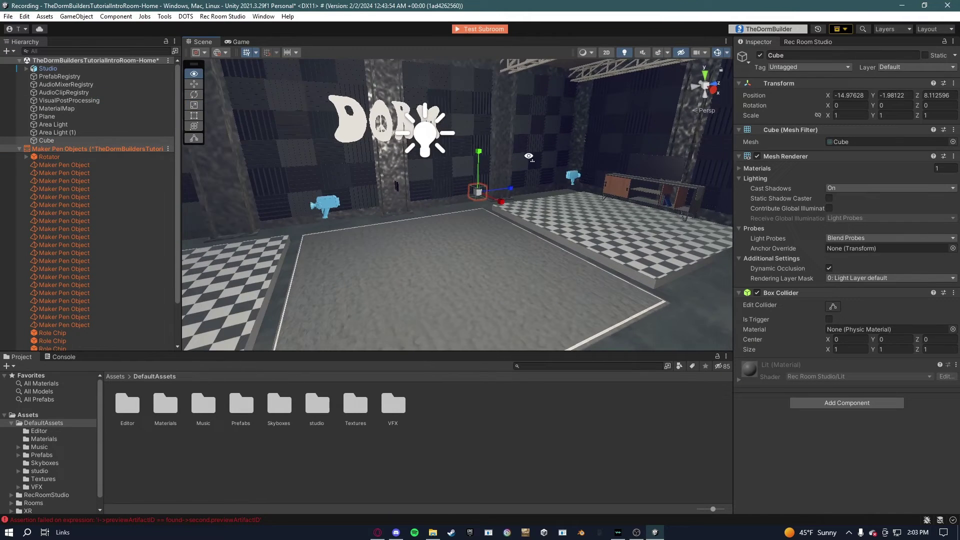
left_click_drag(509, 192, 522, 295)
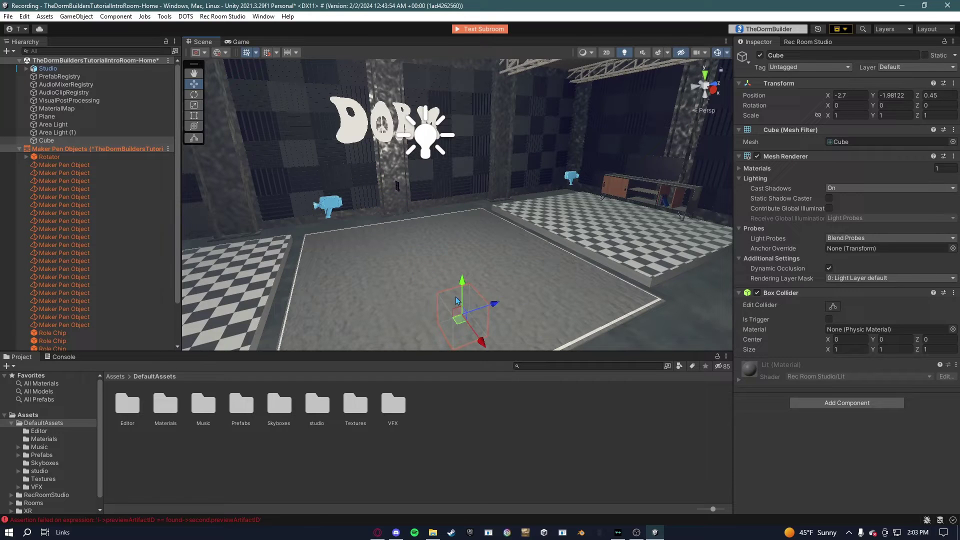
Step: Move the cube to about X -2.01, Y 1.35, Z -0.23 and scale it uniformly down to about 0.39
left_click_drag(460, 289, 463, 159)
left_click_drag(497, 192, 469, 195)
left_click_drag(451, 208, 442, 233)
key("f")
key("r")
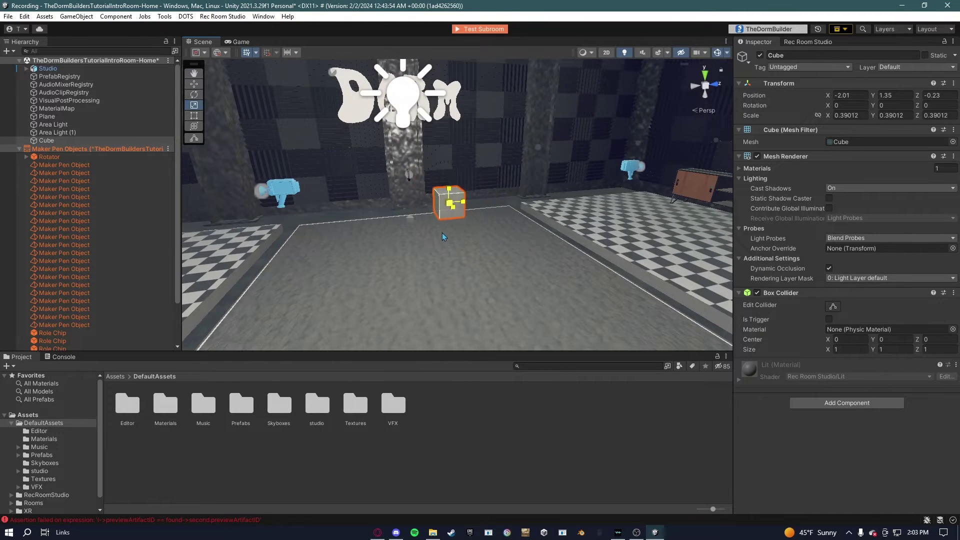
Step: Shrink the cube to a uniform scale of about 0.355 and move it to about Y 1.57, Z -0.475
right_click_drag(442, 232, 475, 220)
key("a")
key("w")
left_click_drag(479, 203, 463, 205)
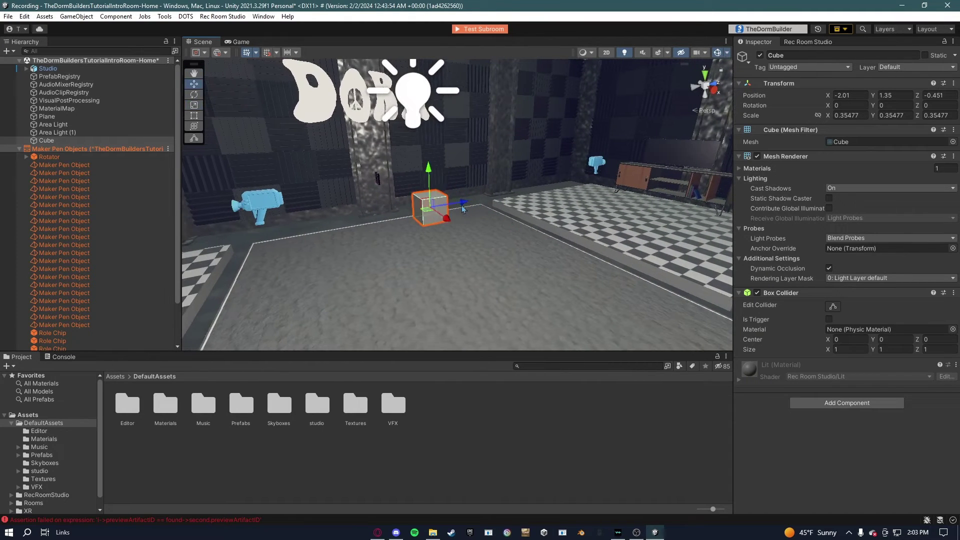
left_click(434, 179)
left_click(431, 199)
left_click_drag(432, 172, 431, 153)
right_click_drag(430, 153, 447, 135)
key("d")
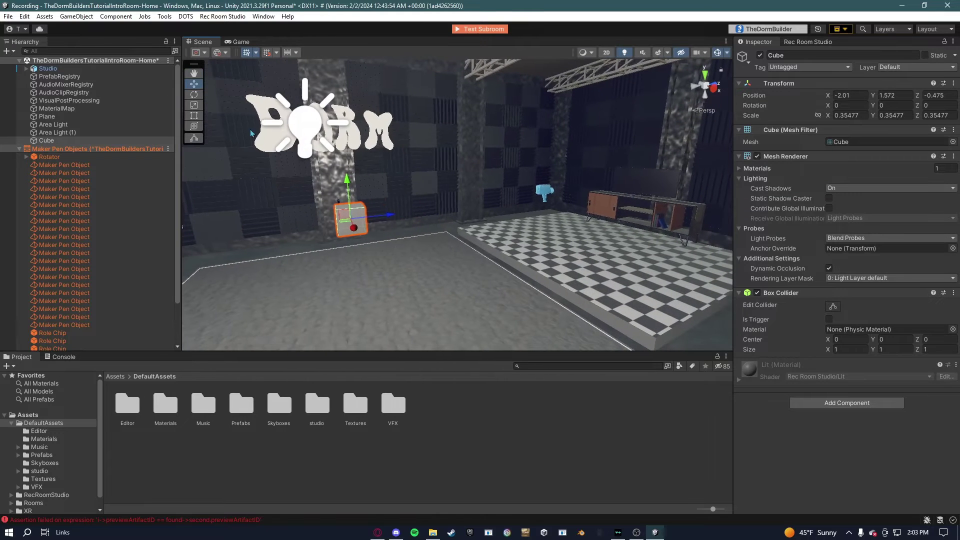
Step: Add a 3D plane and move it over the checkered platform, at about X -3.18, Y 1.01, Z 4.1
left_click(9, 52)
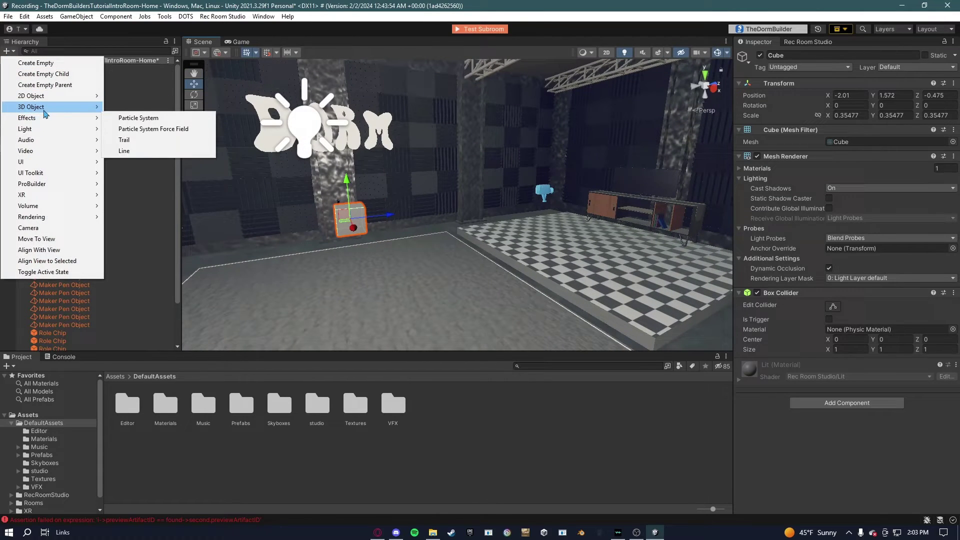
left_click(126, 151)
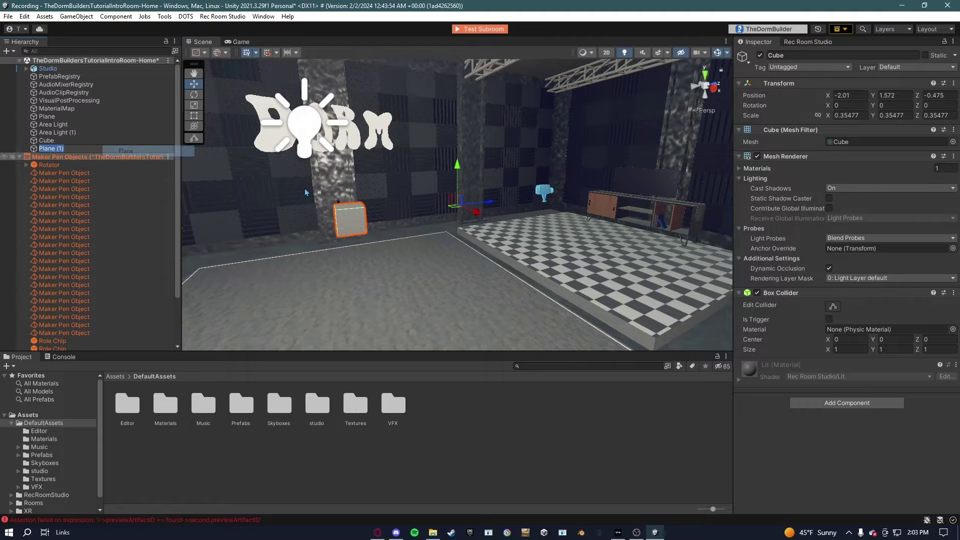
left_click_drag(524, 228, 661, 280)
key("d")
right_click_drag(648, 265, 696, 252)
left_click_drag(565, 228, 569, 164)
left_click_drag(605, 201, 479, 204)
right_click_drag(479, 205, 491, 208)
key("a")
Step: Scale the new plane uniformly down to about 0.26
key("r")
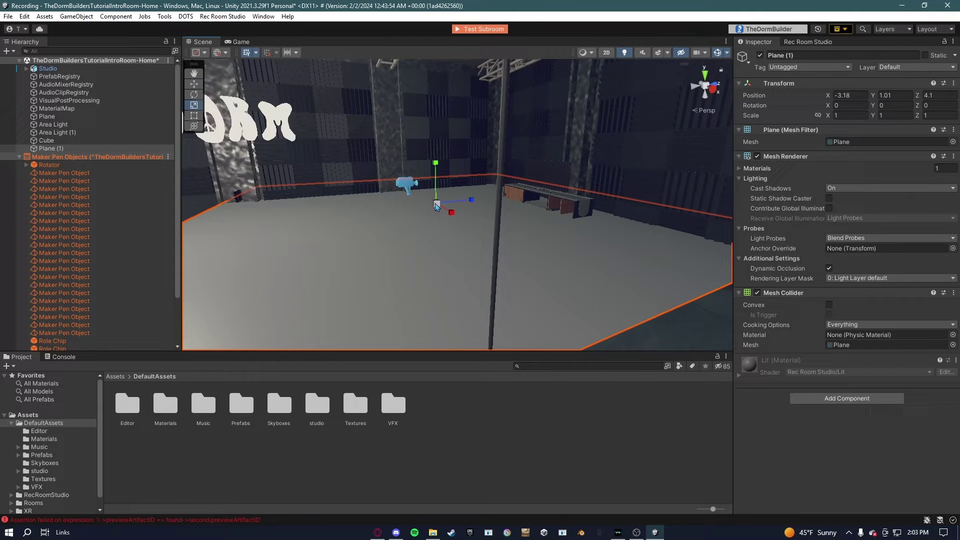
left_click_drag(437, 203, 433, 239)
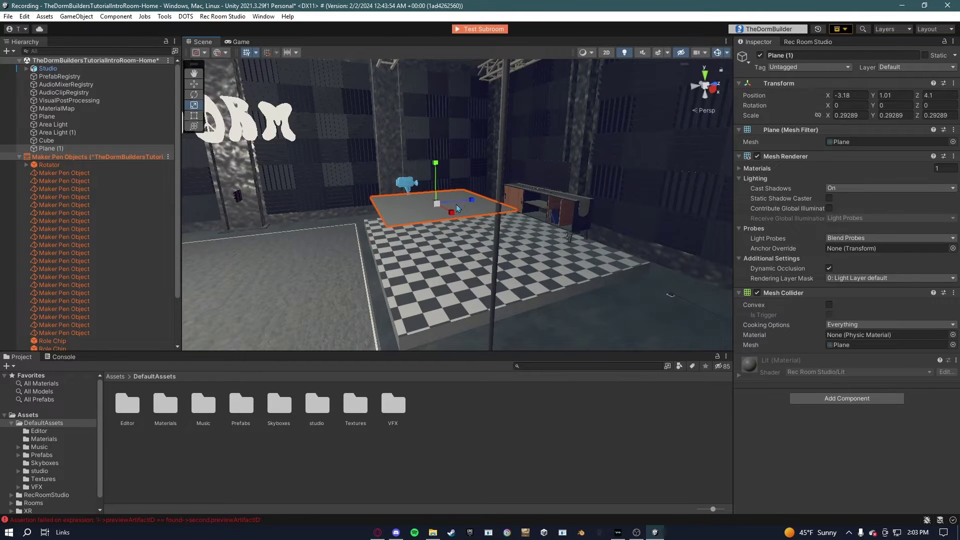
key("w")
right_click_drag(440, 220, 457, 200)
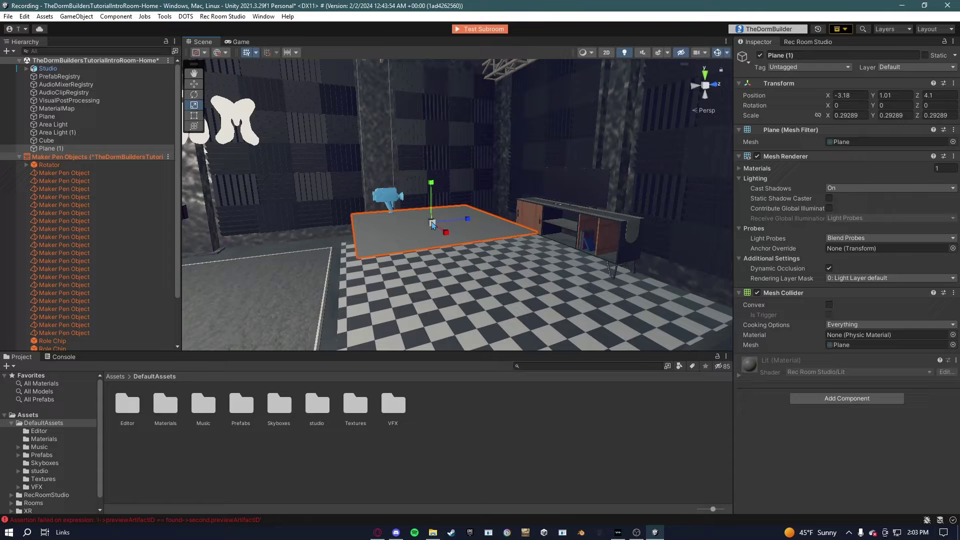
left_click_drag(433, 226, 433, 231)
Step: Move the plane in front of the TV stand and raise it to about X -1.98, Y 1.85, Z 5.21
right_click_drag(505, 217, 486, 216)
key("d")
key("w")
key("w")
left_click_drag(473, 230, 538, 226)
key("a")
right_click_drag(539, 226, 550, 236)
left_click_drag(470, 235, 520, 254)
left_click_drag(494, 205, 495, 145)
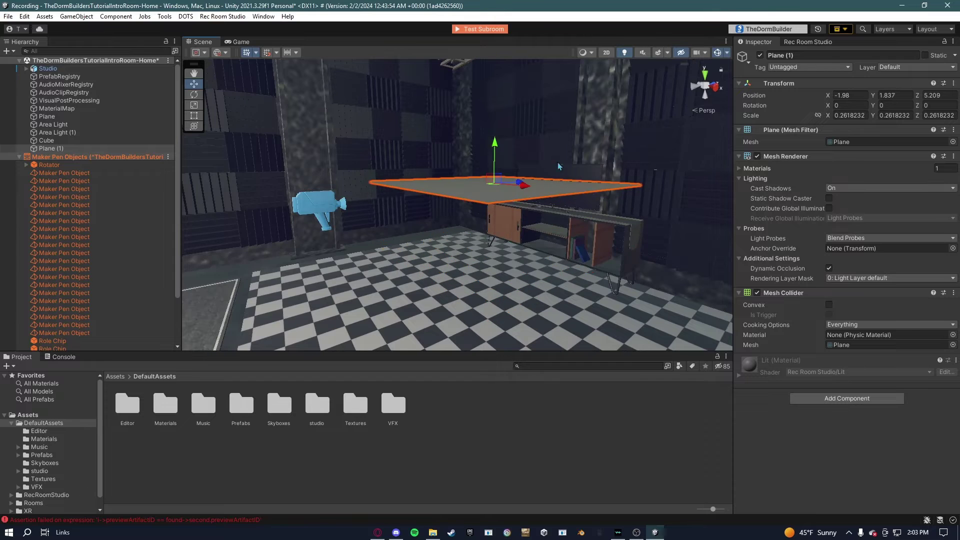
key("w")
mouse_move(558, 162)
right_mouse_down()
mouse_move(555, 145)
mouse_move(550, 172)
right_mouse_up()
key("s")
Step: Rotate the plane upright by setting its X rotation to -90
key("e")
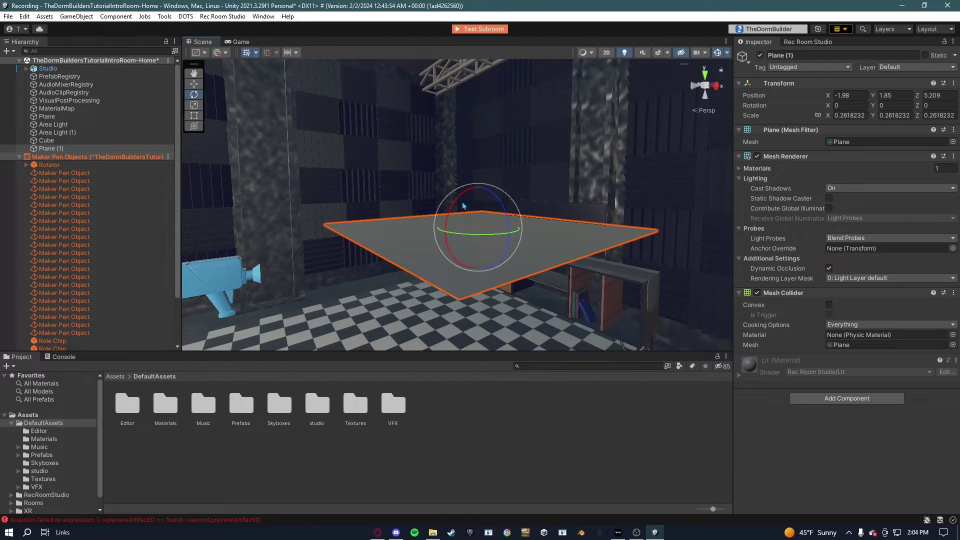
left_click_drag(458, 206, 394, 293)
left_click(850, 105)
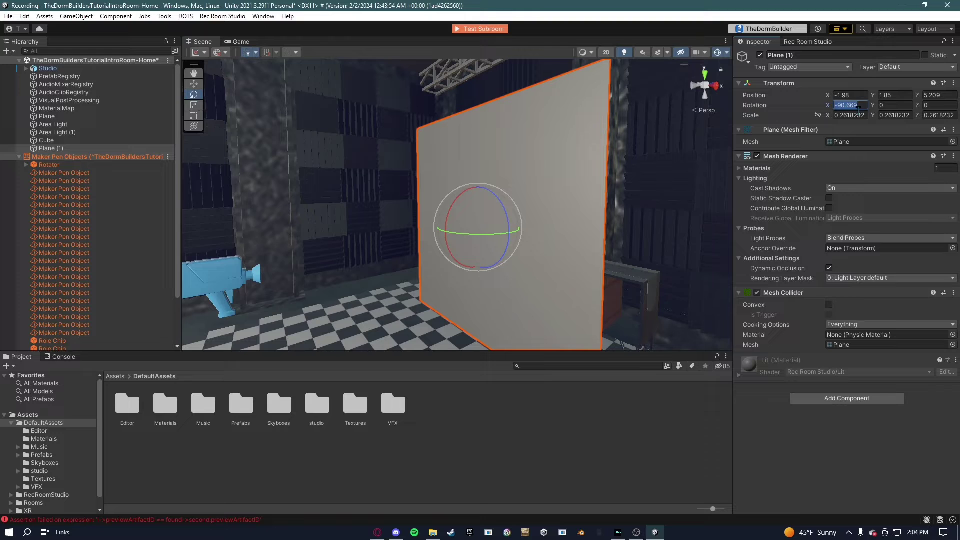
mouse_move(864, 106)
left_mouse_down()
mouse_move(837, 106)
mouse_move(861, 106)
mouse_move(847, 111)
left_mouse_up()
key("BackSpace")
Step: Switch the handles to local orientation and move the upright plane back to the TV, at about Z 6.48
right_click_drag(595, 186, 572, 186)
key("x")
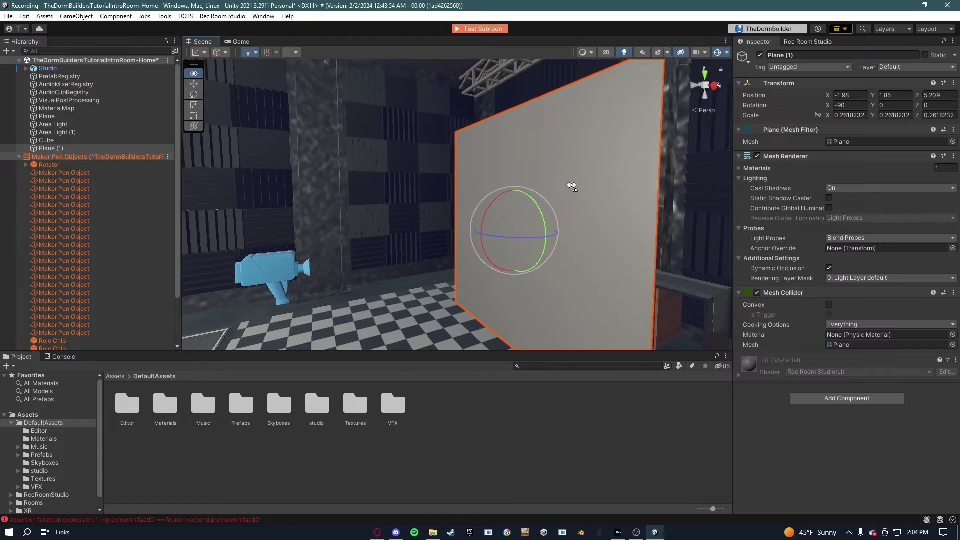
left_click_drag(572, 186, 502, 209, "alt")
key("w")
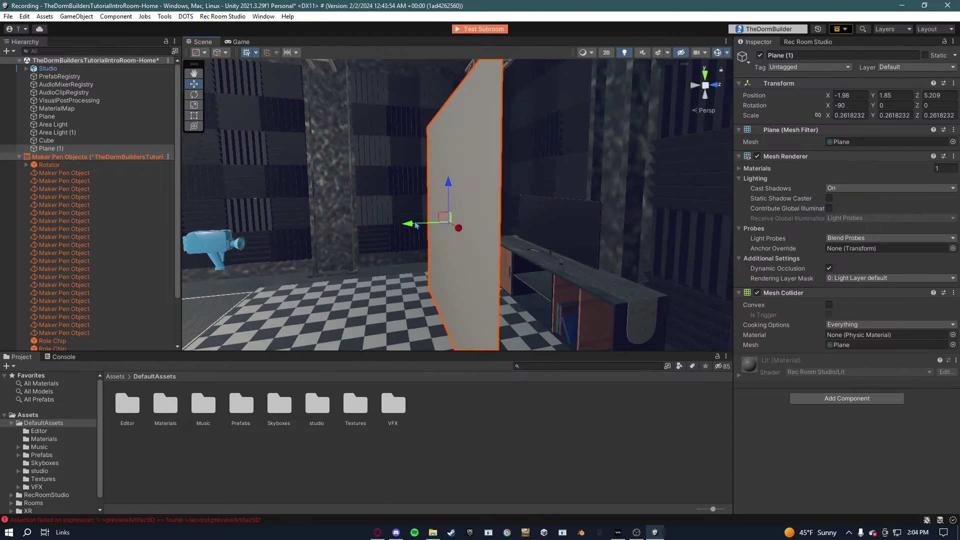
left_click_drag(415, 225, 534, 225)
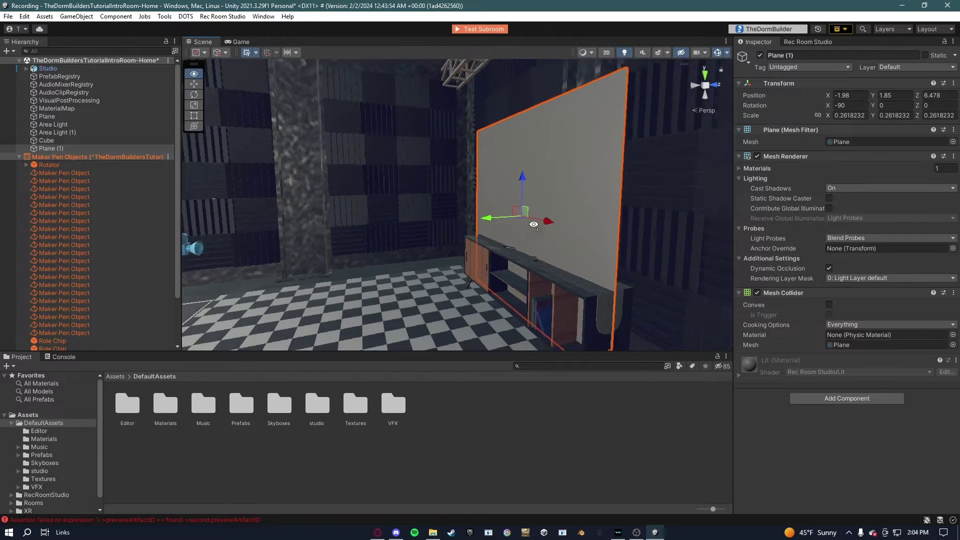
key("a")
right_click_drag(535, 225, 663, 224)
Step: Scale the plane uniformly down to about 0.061 so it fits the height of the TV screen
left_click_drag(524, 230, 478, 269)
key("e")
key("r")
key("w")
right_click_drag(495, 222, 504, 186)
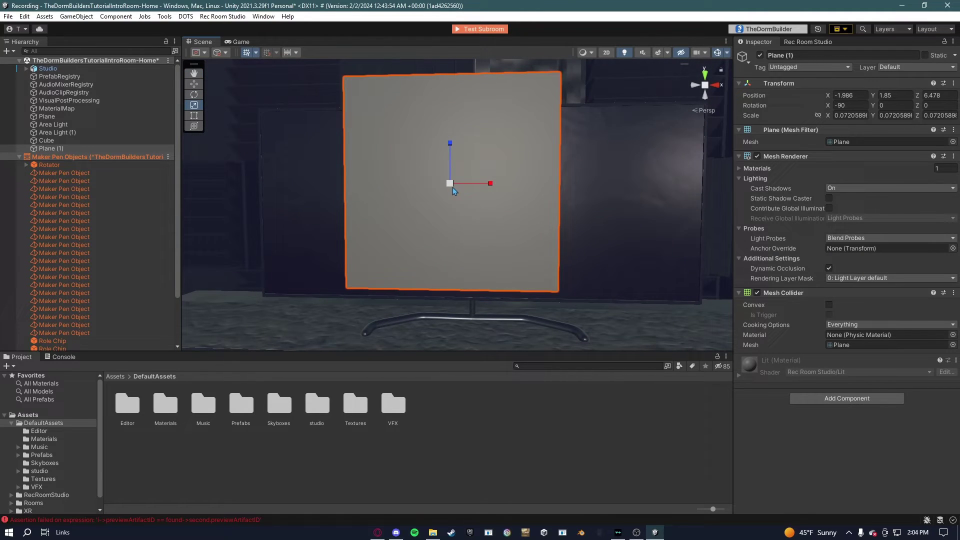
left_click_drag(452, 187, 451, 194)
Step: Center the plane on the TV screen at about X -1.92, Y 1.78
key("w")
left_click_drag(450, 150, 451, 171)
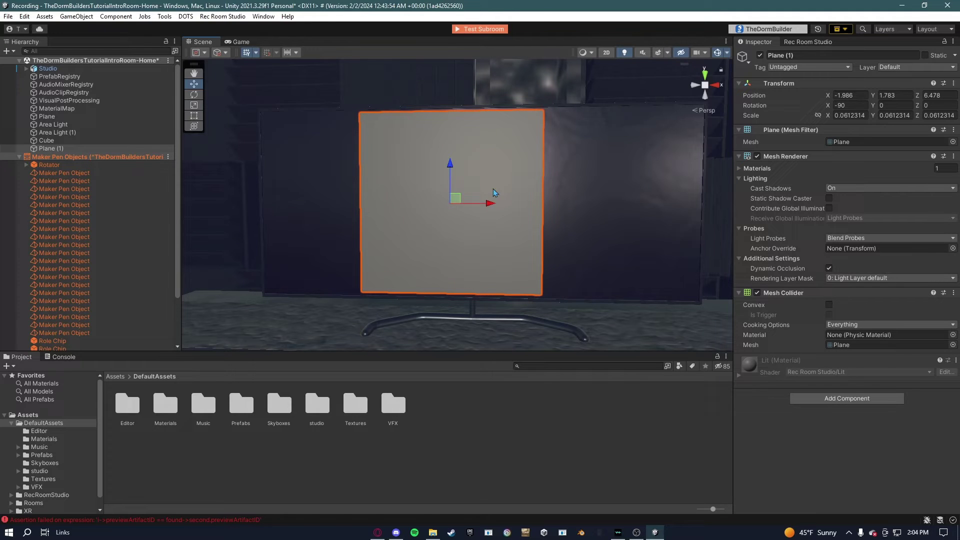
left_click_drag(489, 204, 510, 208)
right_click_drag(516, 205, 366, 320)
key("s")
key("a")
key("w")
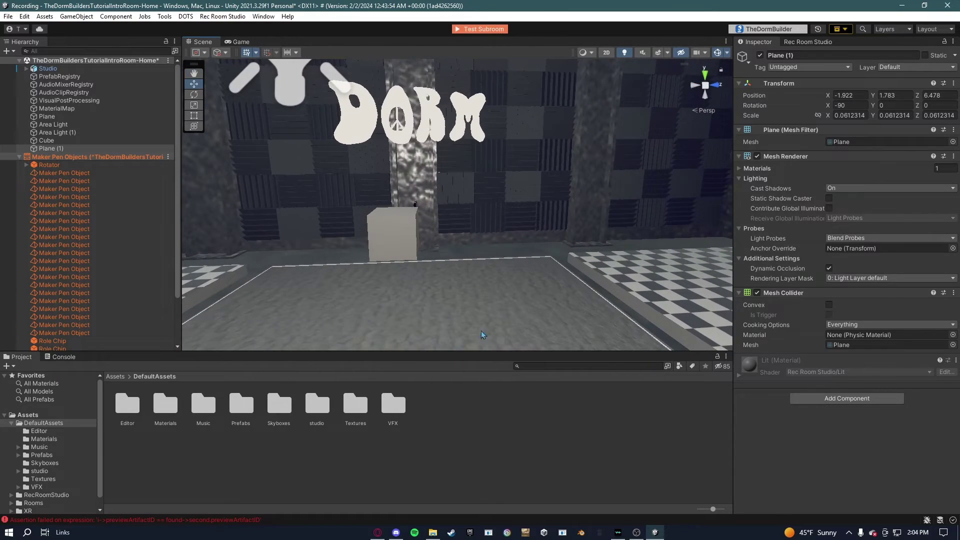
right_click_drag(434, 241, 498, 238)
Step: Create a folder named cam inside DefaultAssets and open it
right_click(504, 416)
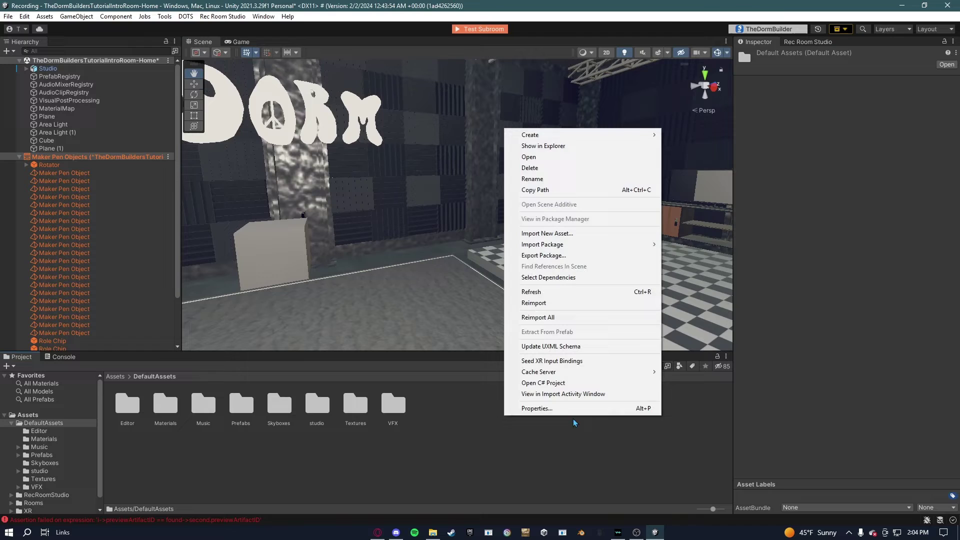
mouse_move(607, 133)
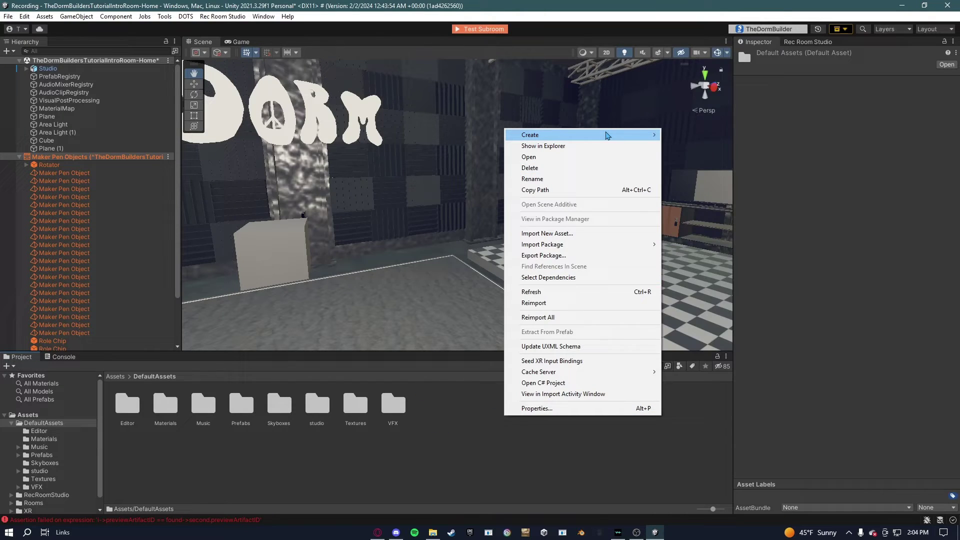
left_click(691, 45)
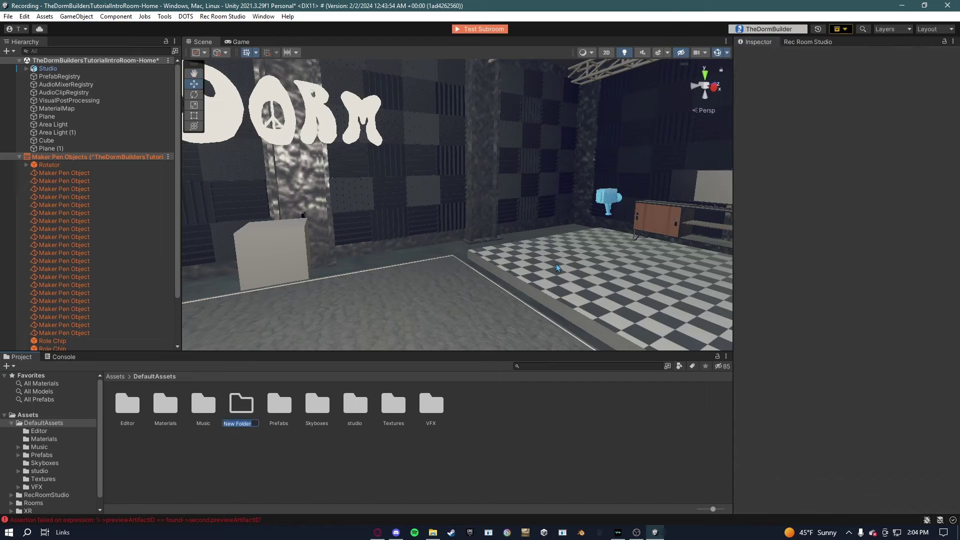
type("cam")
key("Return")
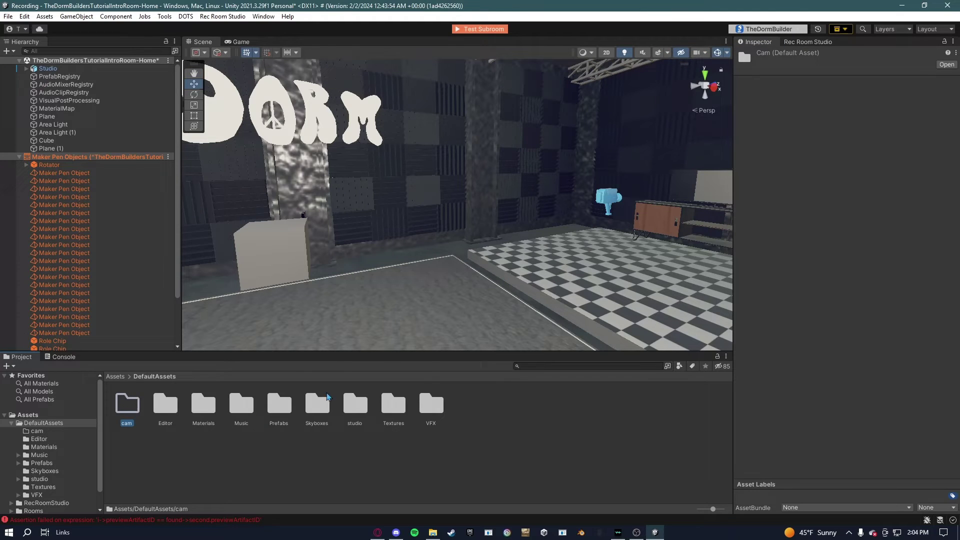
double_click(122, 400)
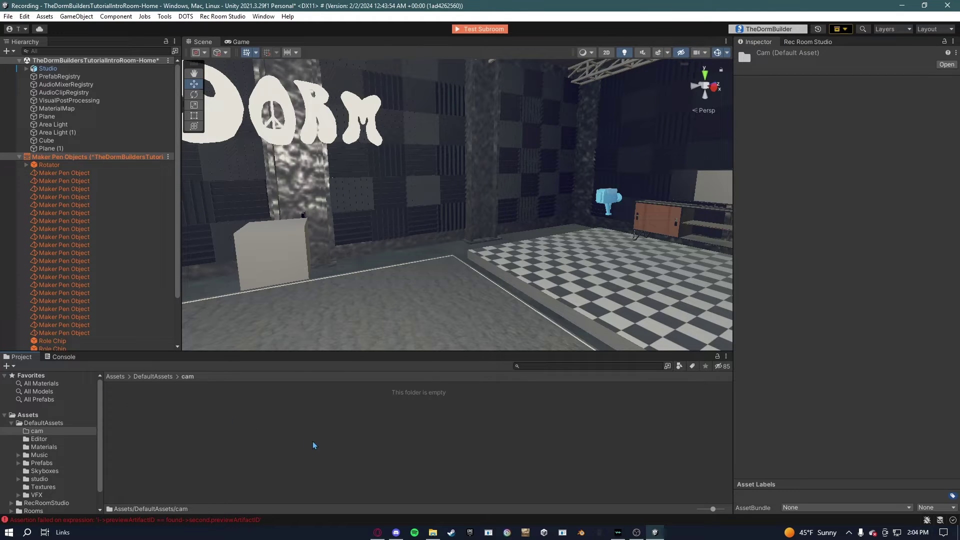
Step: Create a Render Texture named cam in the cam folder
right_click(271, 436)
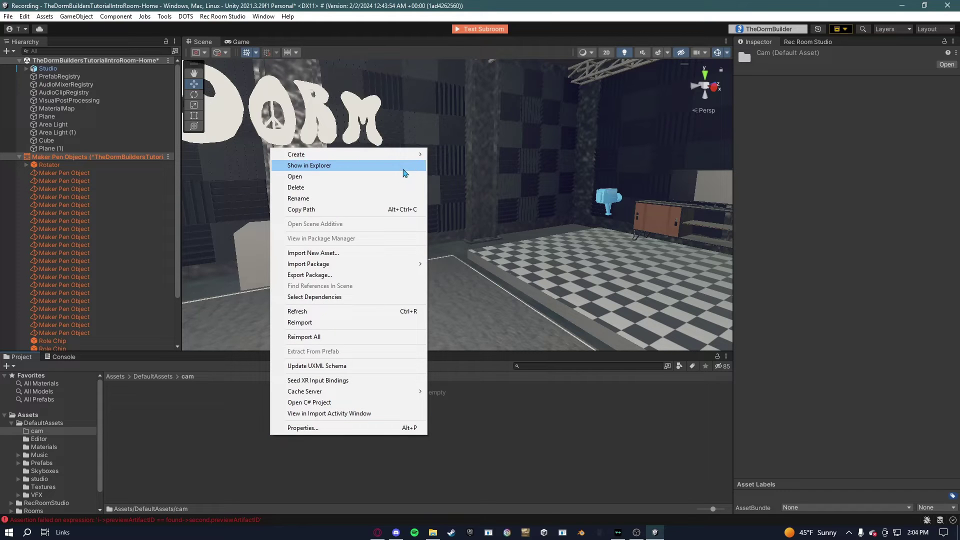
mouse_move(392, 159)
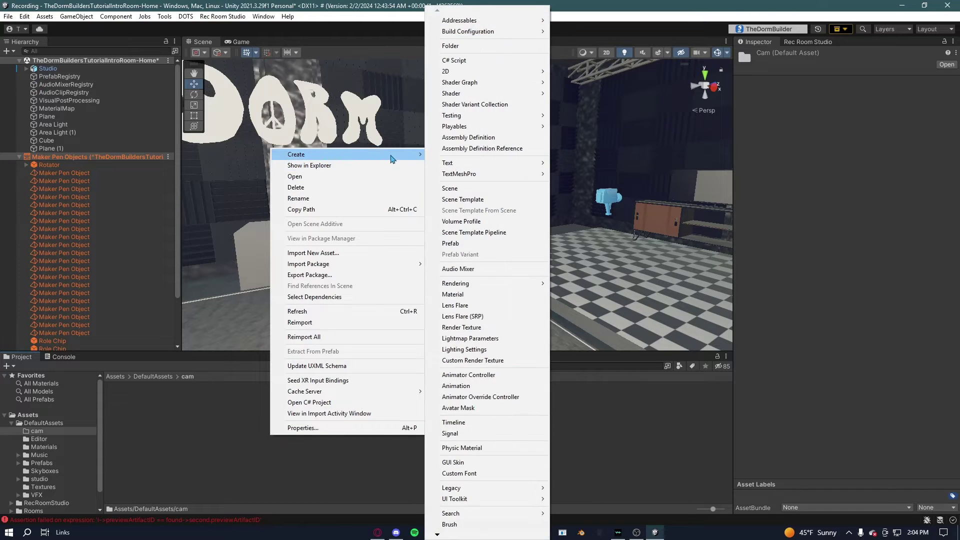
left_click(477, 332)
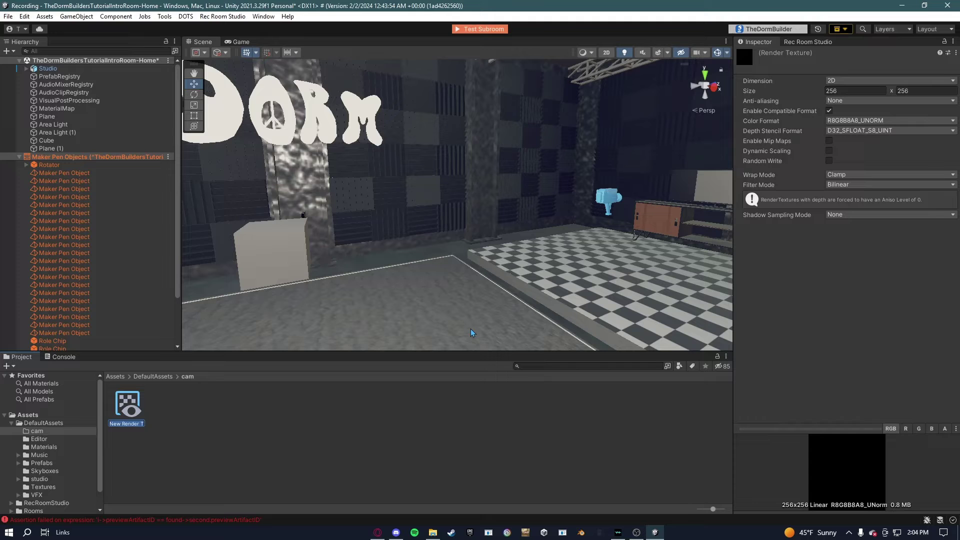
type("cam")
key("Return")
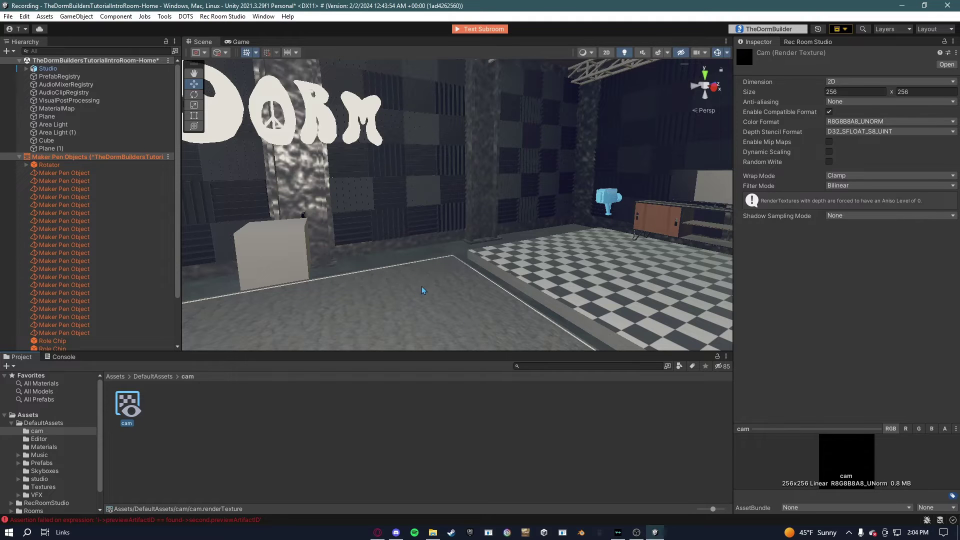
Step: Apply the cam render texture to the plane on the TV screen
right_click_drag(422, 287, 615, 250)
key("w")
left_click_drag(132, 406, 336, 153)
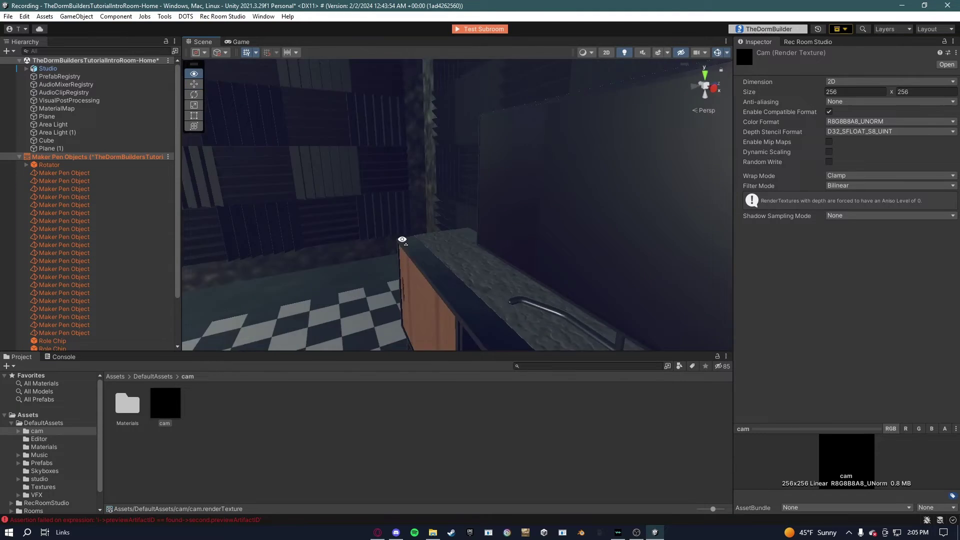
Step: Add a Camera component to the cube below the DORM sign
right_click_drag(402, 240, 454, 258)
left_click(395, 254)
key("w")
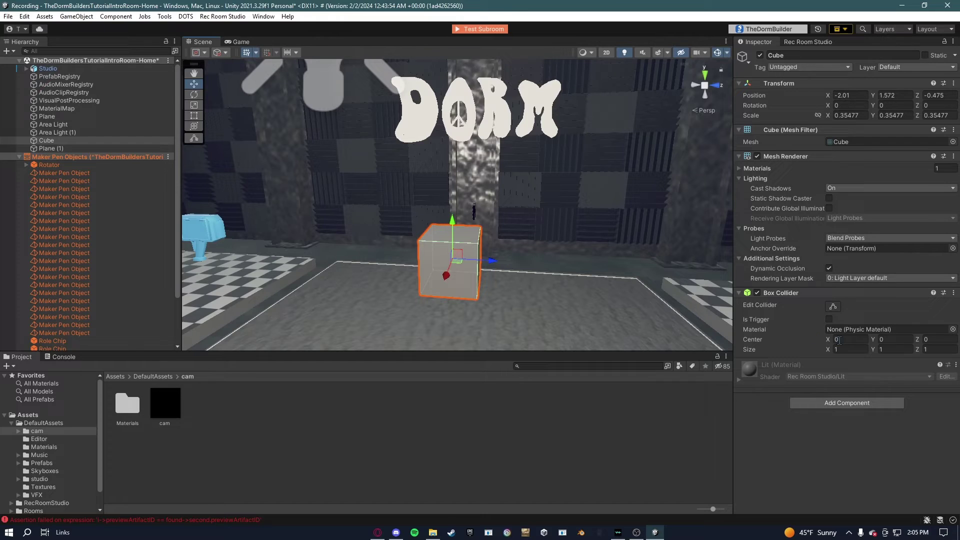
left_click(821, 403)
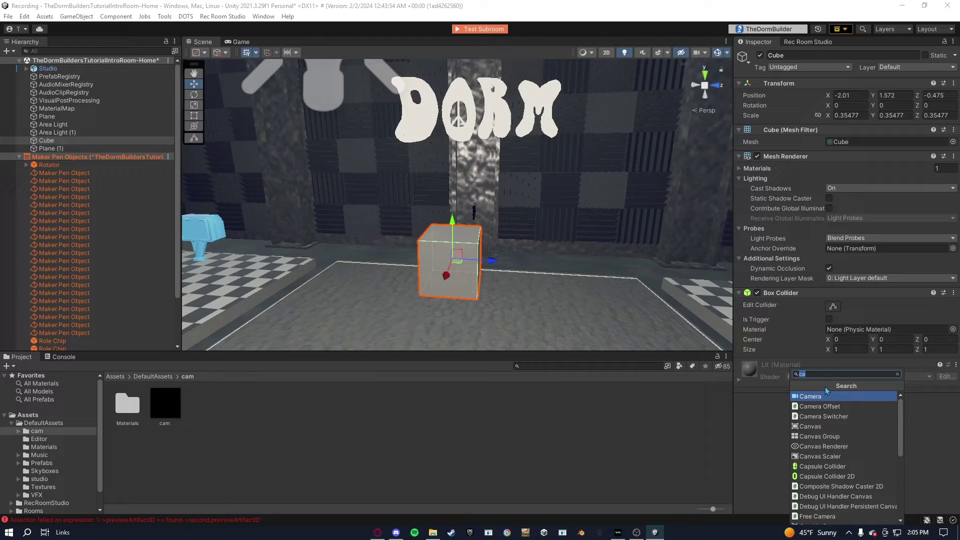
key("BackSpace")
type("c")
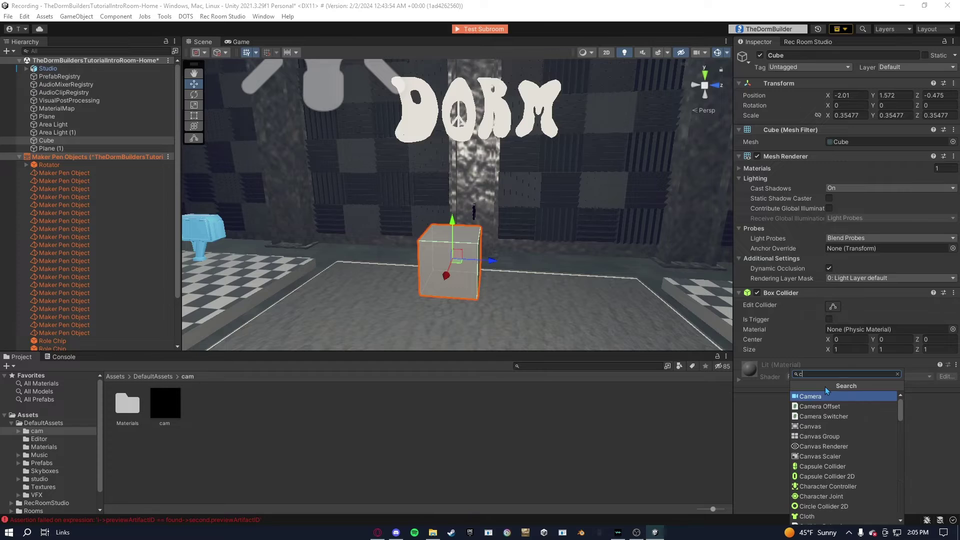
type("a")
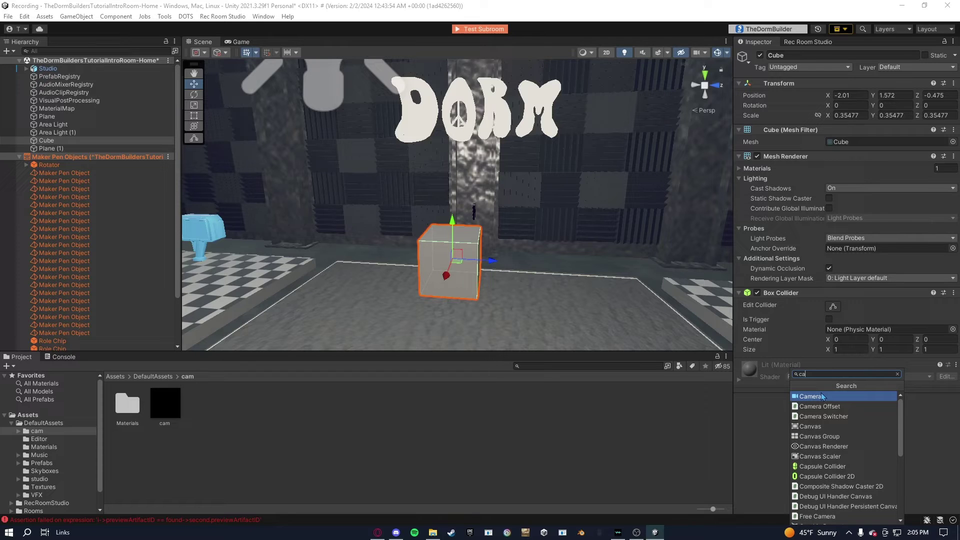
left_click(818, 398)
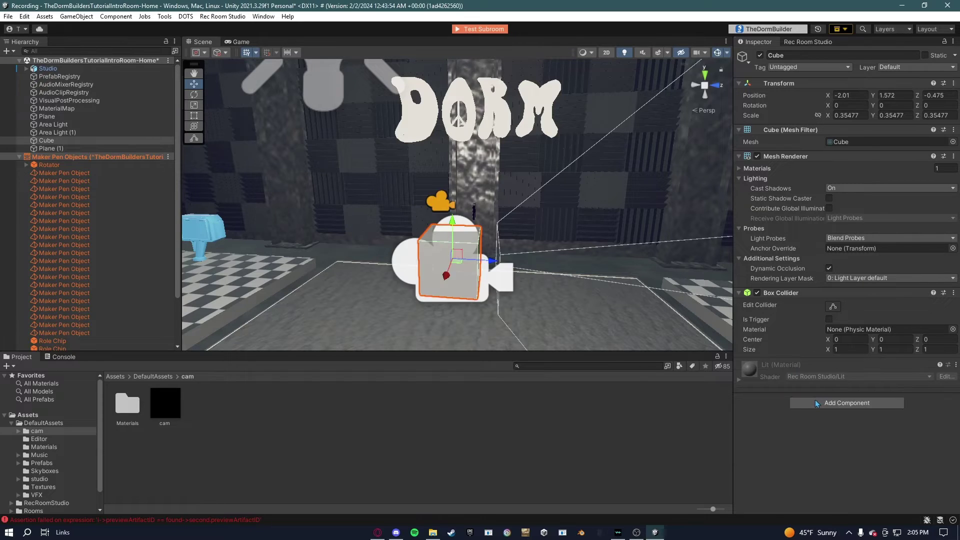
Step: Set the cube camera's output texture to the cam render texture
right_click_drag(515, 278, 677, 239)
key("s")
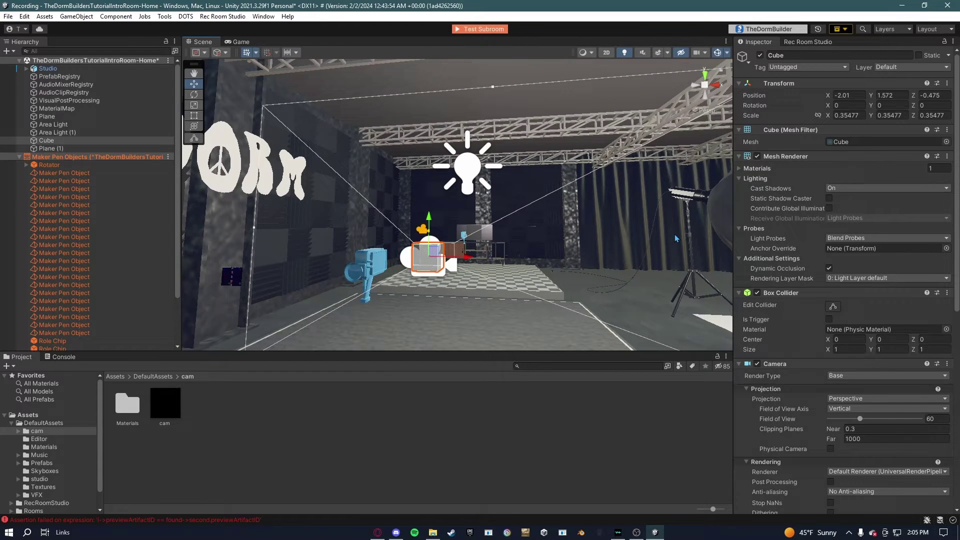
right_click_drag(676, 239, 677, 320)
key("w")
scroll(895, 350, "down", 10)
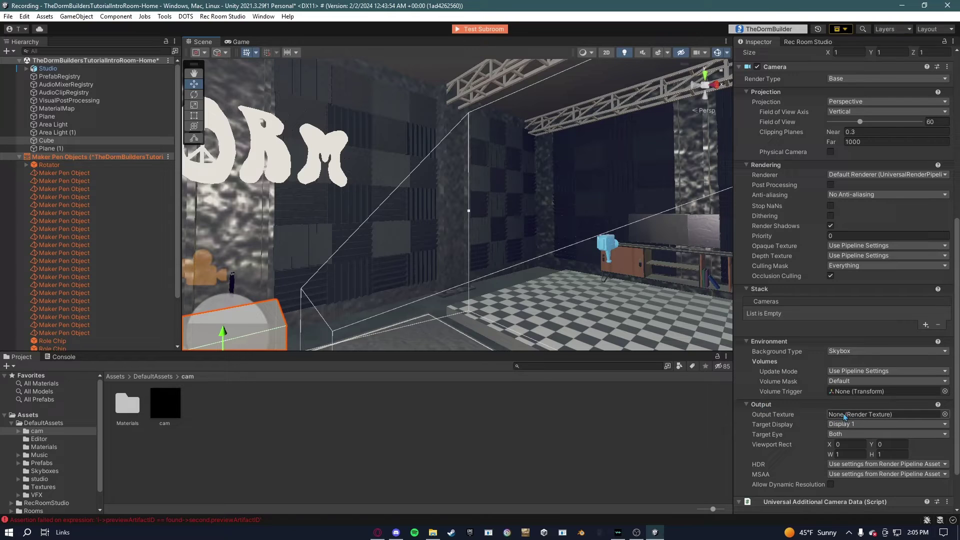
left_click(946, 417)
double_click(929, 375)
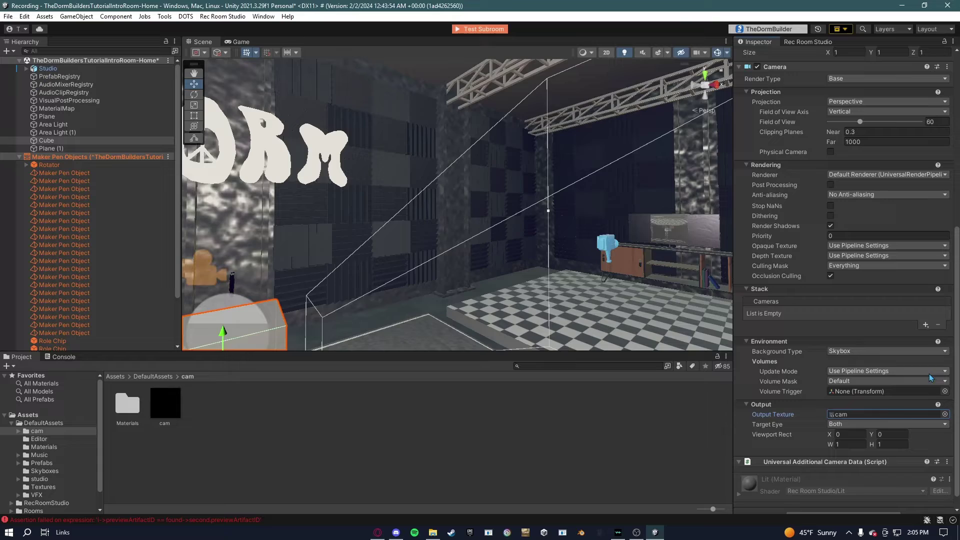
Step: Rotate the plane on the TV screen about 180 degrees so the camera picture stands upright
right_click_drag(529, 237, 621, 255)
key("w")
left_click(495, 210)
mouse_move(585, 205)
right_mouse_down()
mouse_move(584, 195)
mouse_move(595, 199)
right_mouse_up()
key("w")
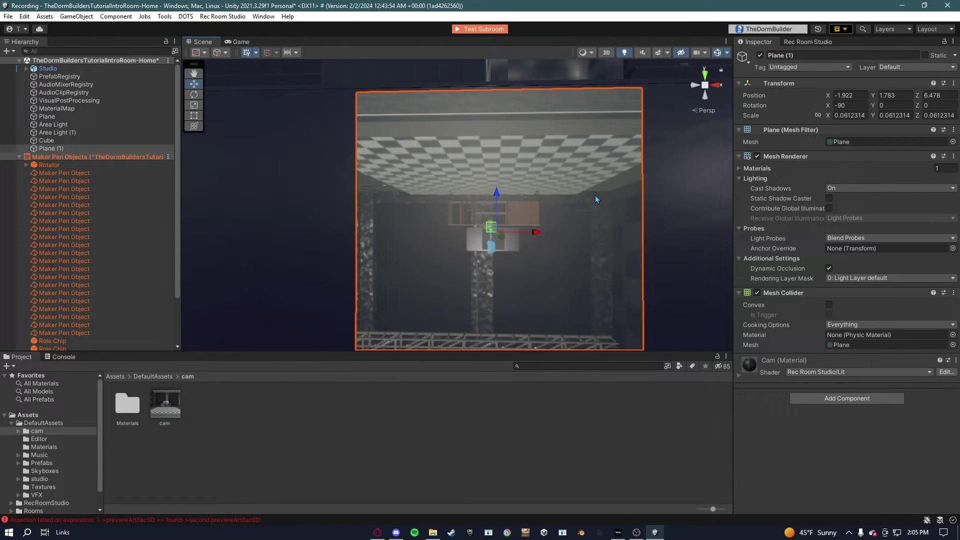
scroll(598, 224, "down", 5)
key("e")
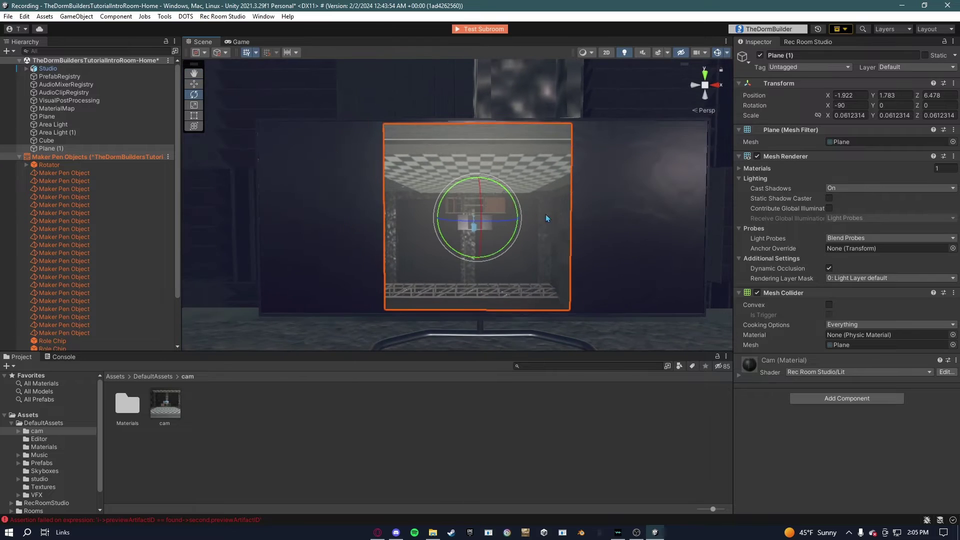
left_click_drag(489, 184, 705, 306)
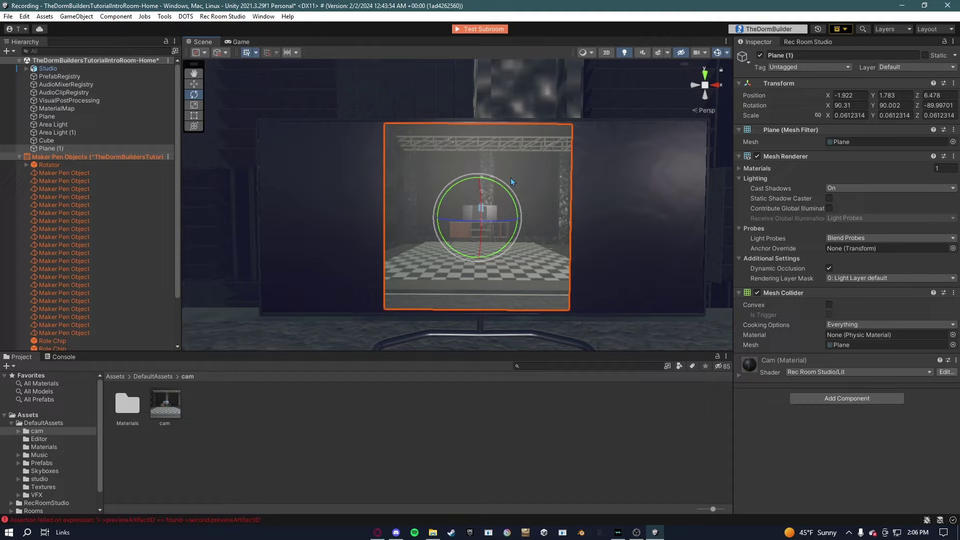
Step: Rotate the camera cube about its vertical axis to a Y rotation of about 178 degrees
mouse_move(556, 166)
right_mouse_down()
mouse_move(581, 159)
mouse_move(551, 170)
mouse_move(562, 167)
right_mouse_up()
key("s")
key("w")
left_click_drag(563, 168, 568, 173, "alt")
right_click_drag(568, 173, 209, 167)
key("w")
key("w")
right_click_drag(413, 180, 529, 232)
key("w")
key("w")
left_click(505, 202)
key("a")
left_click_drag(530, 244, 314, 233)
key("d")
right_click_drag(505, 240, 445, 261)
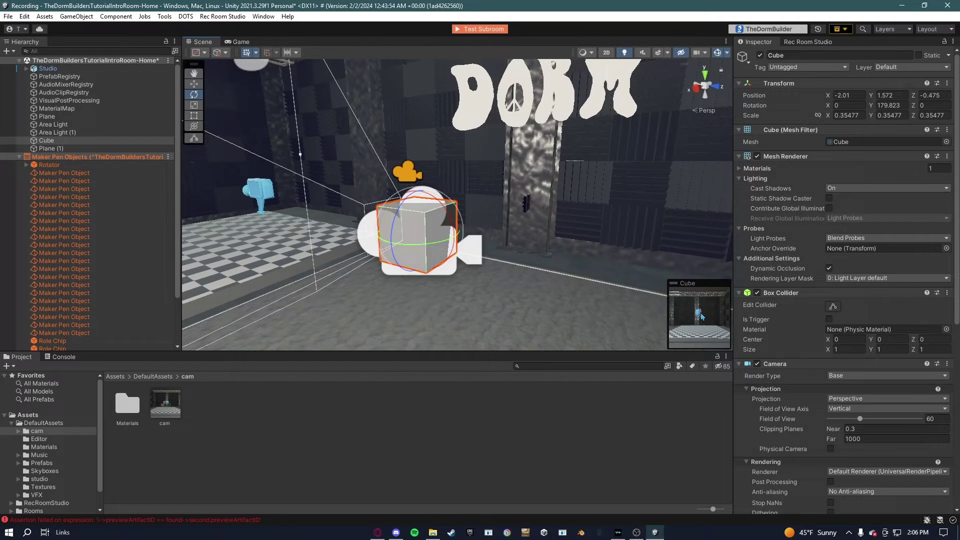
mouse_move(435, 242)
left_mouse_down()
mouse_move(426, 244)
mouse_move(438, 247)
left_mouse_up()
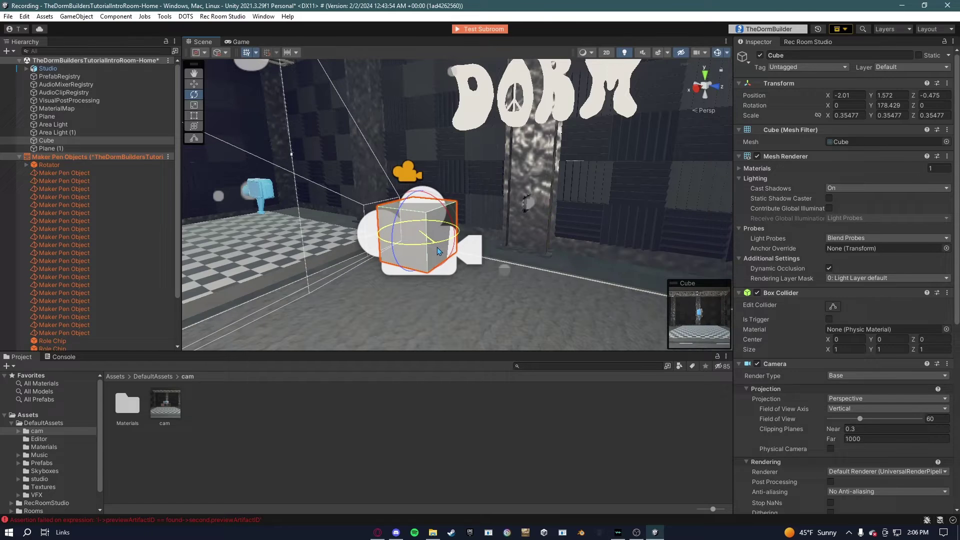
Step: Move the camera cube beside the blue camera, to about Z -3.13, and raise it to about Y 1.82
key("a")
right_click_drag(437, 247, 560, 230)
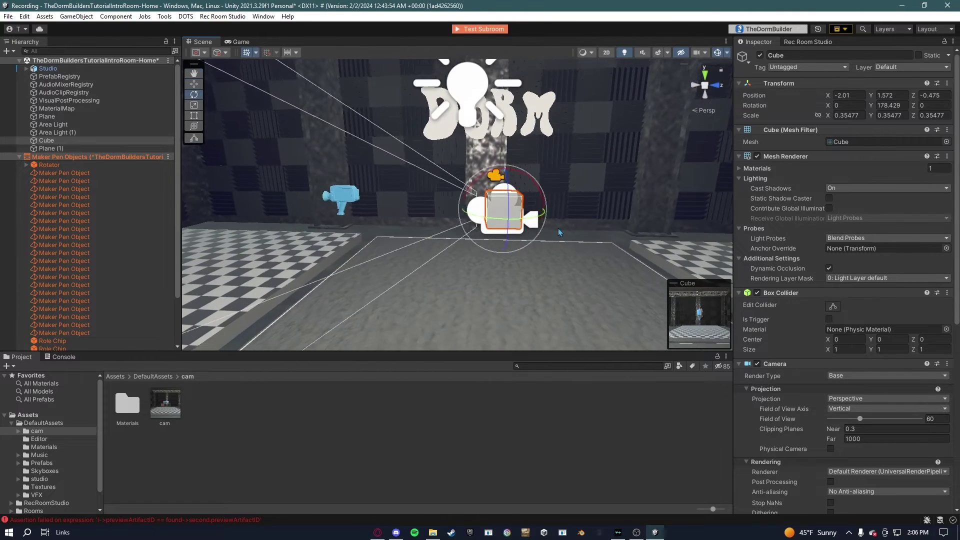
key("w")
left_click_drag(470, 212, 230, 216)
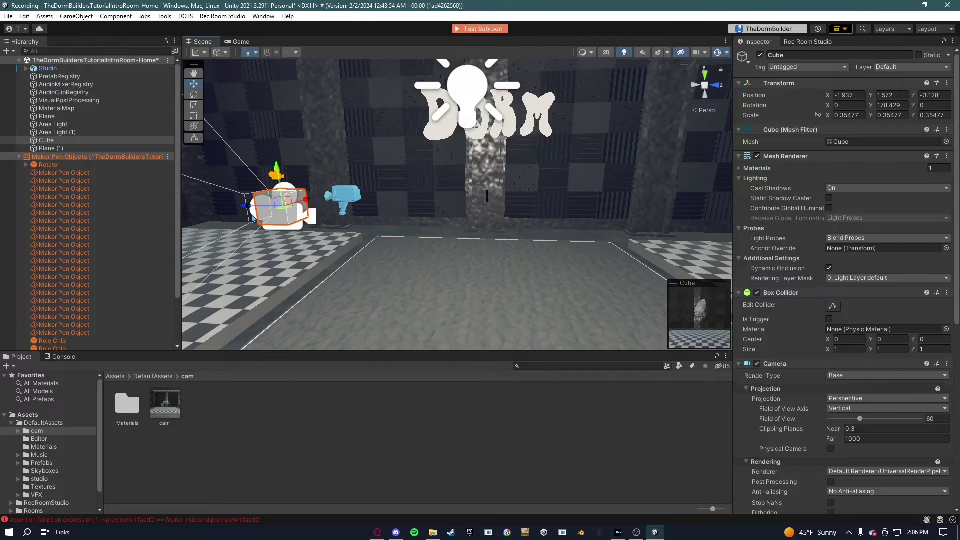
key("a")
right_click_drag(282, 215, 218, 205)
key("w")
left_click_drag(603, 195, 603, 160)
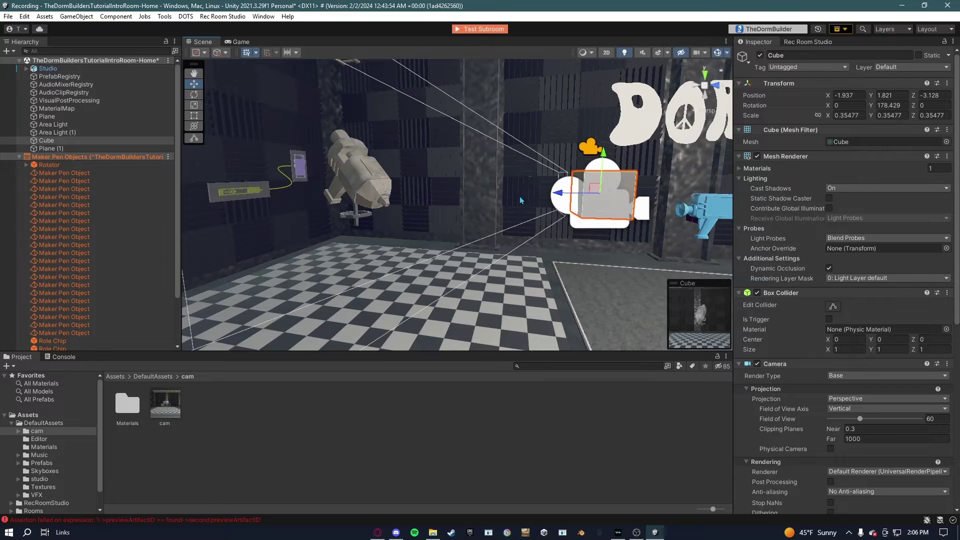
left_click_drag(521, 200, 566, 205, "alt")
left_click(322, 460)
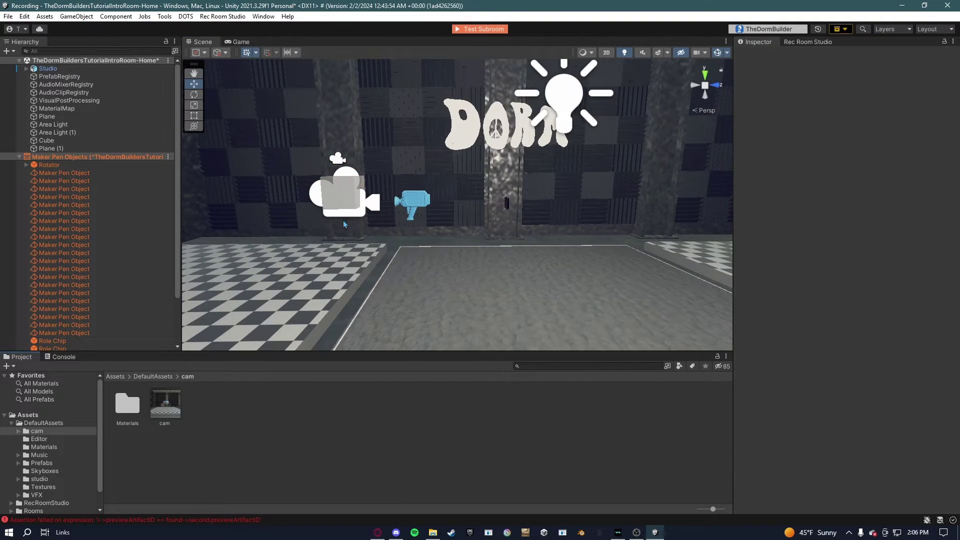
Step: Create a prefab of the camera cube in the cam folder
left_click(367, 210)
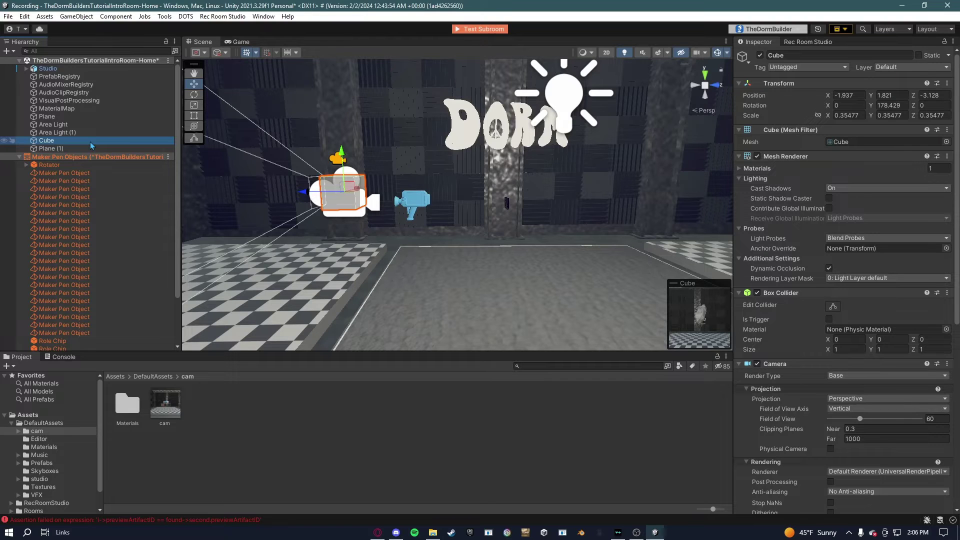
left_click_drag(90, 142, 239, 404)
left_click(223, 414)
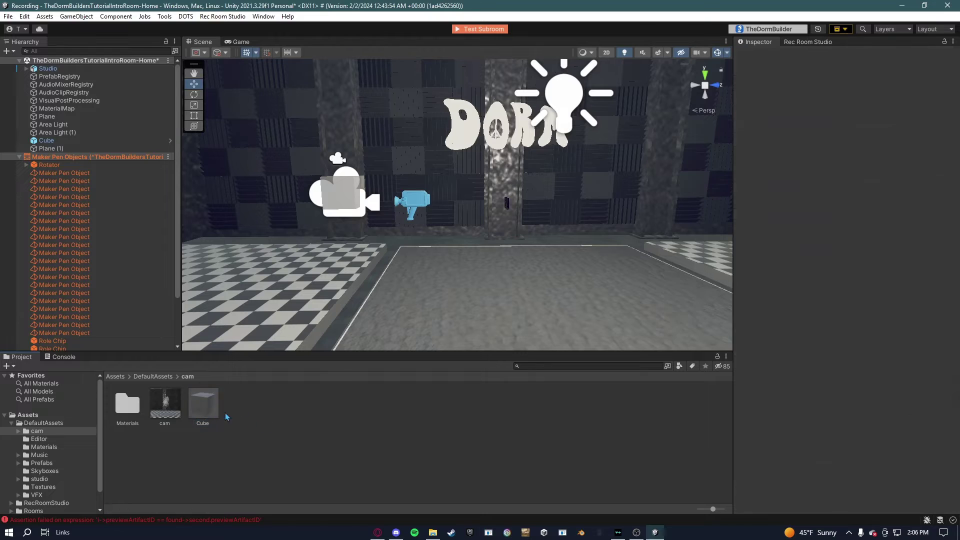
Step: Add a Rec Room Object component to the Cube prefab in the cam folder
left_click(203, 405)
scroll(777, 349, "down", 4)
scroll(777, 349, "down", 10)
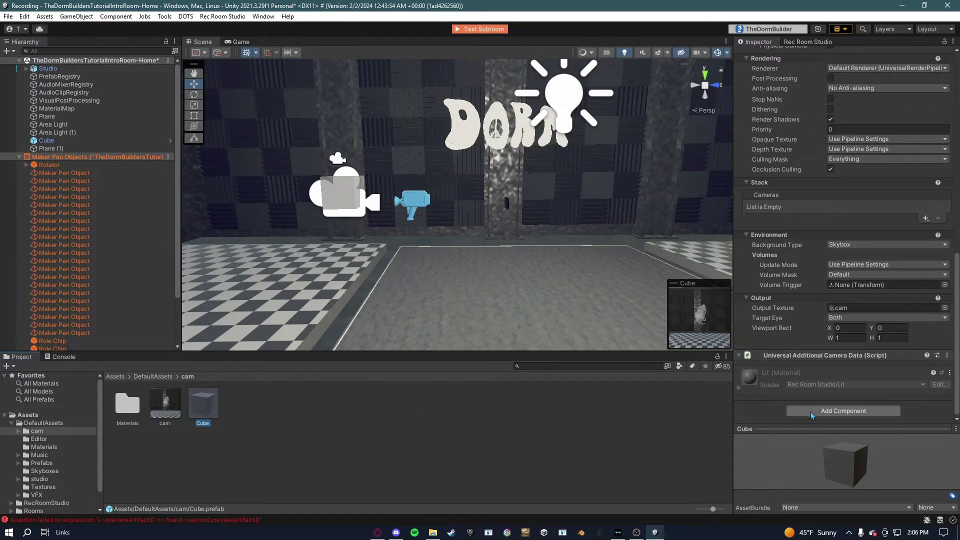
left_click(812, 411)
type("rec")
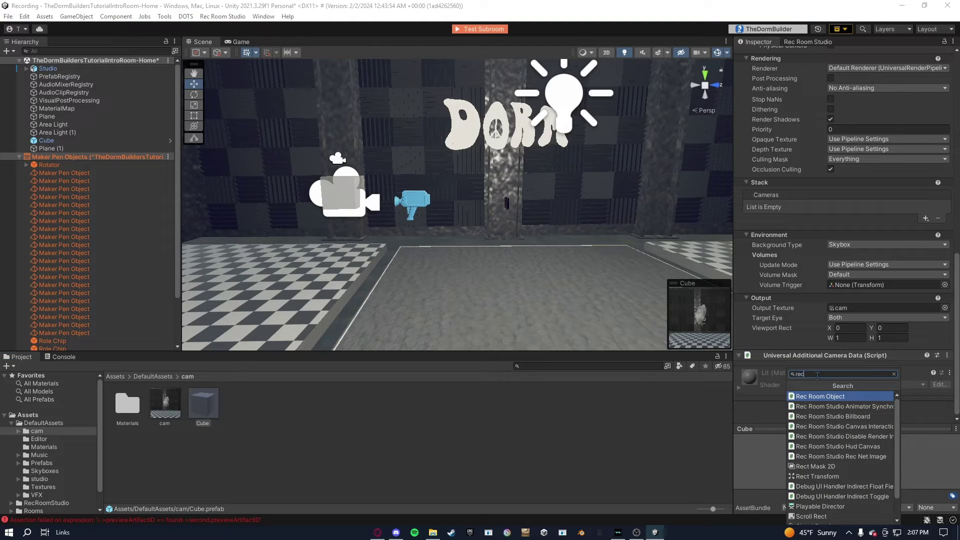
left_click(822, 397)
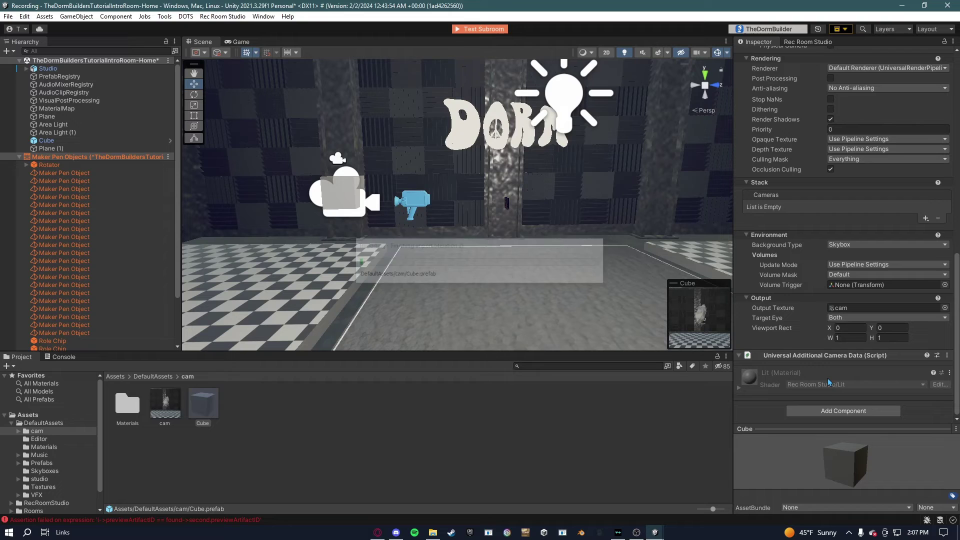
scroll(828, 377, "down", 4)
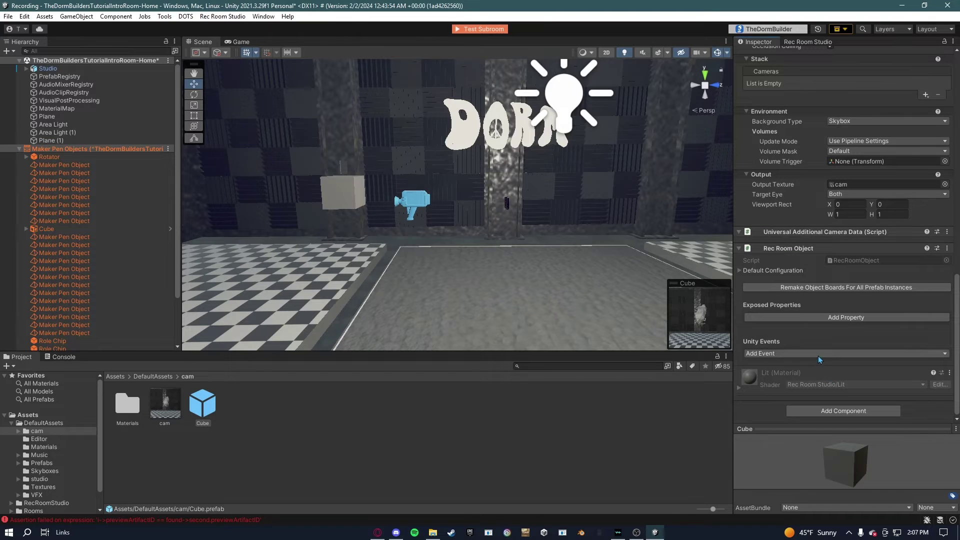
scroll(818, 357, "up", 2)
right_click_drag(550, 220, 474, 214)
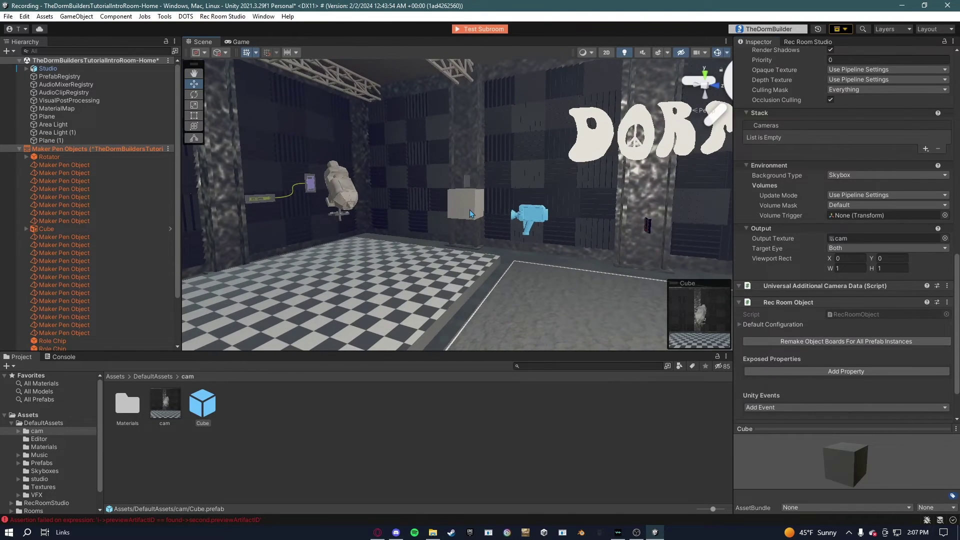
left_click(478, 211)
right_click_drag(550, 220, 706, 249)
left_click(208, 406)
left_click(440, 222)
left_click_drag(707, 250, 281, 150, "alt")
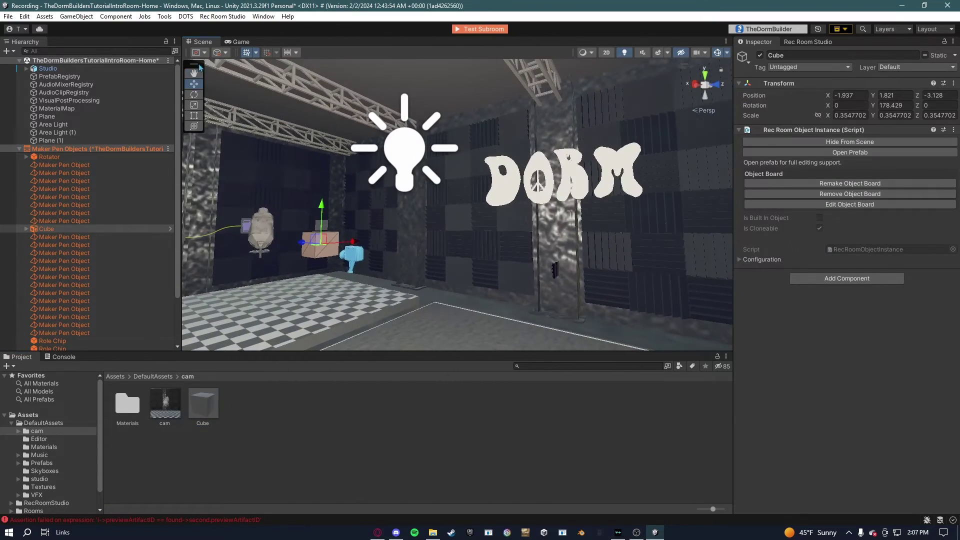
right_click_drag(310, 40, 320, 63)
Step: Upload the room's changed and added files to Rec.net with Start Build enabled
left_click(799, 44)
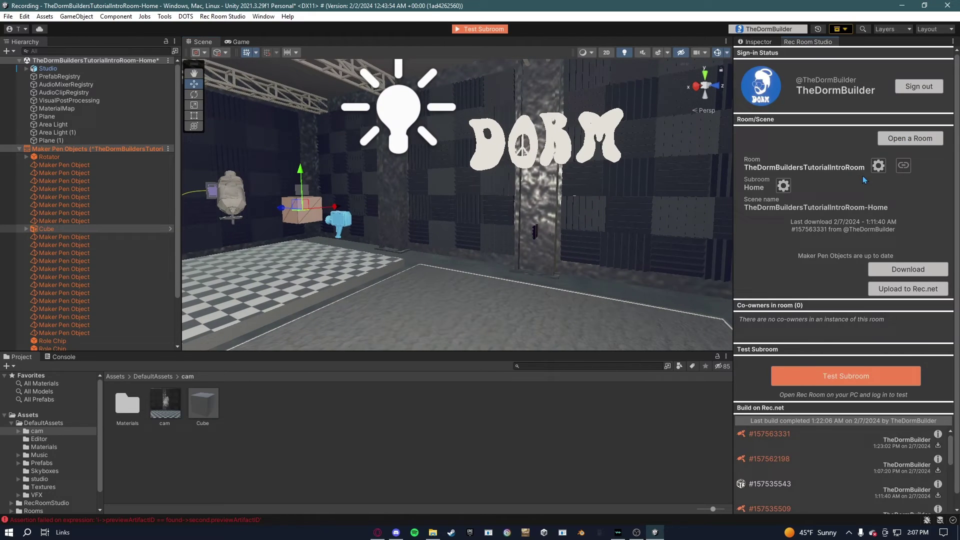
left_click(896, 285)
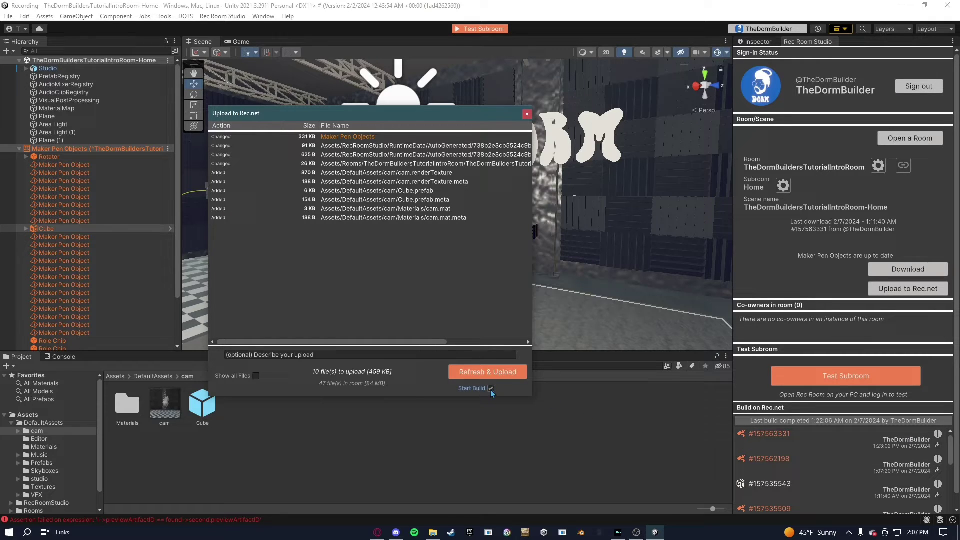
left_click(491, 372)
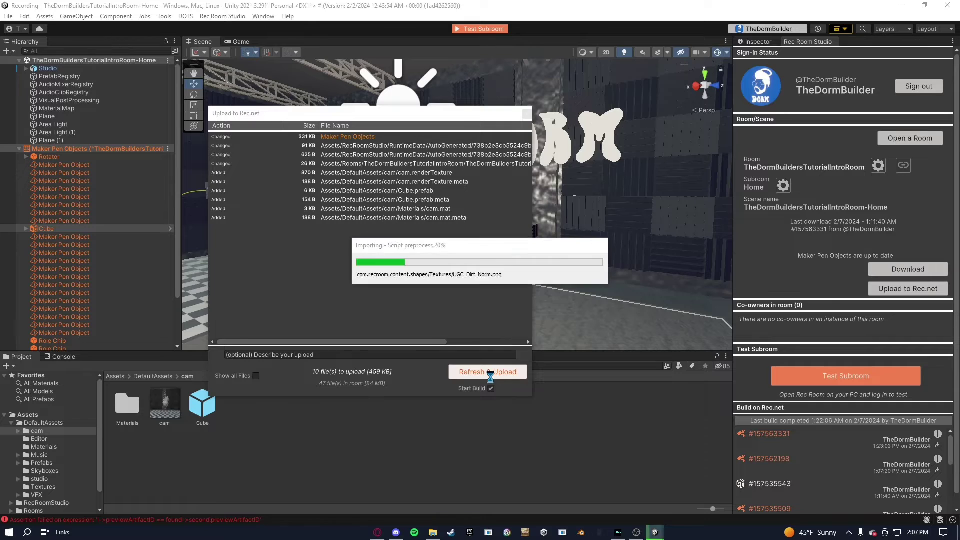